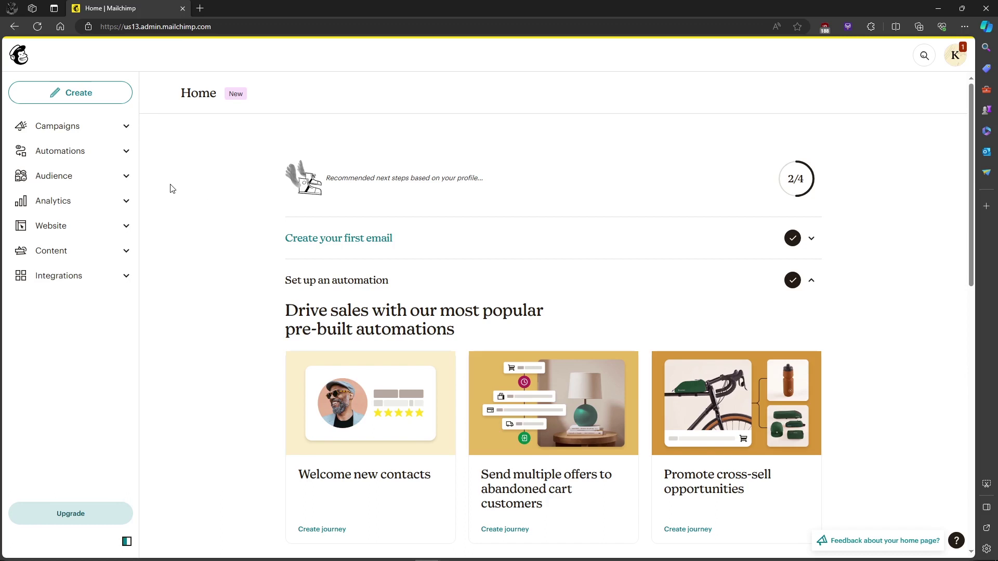
Filter All campaigns to Completed status, leaving only the sent 'sample' campaign.
left_click(107, 132)
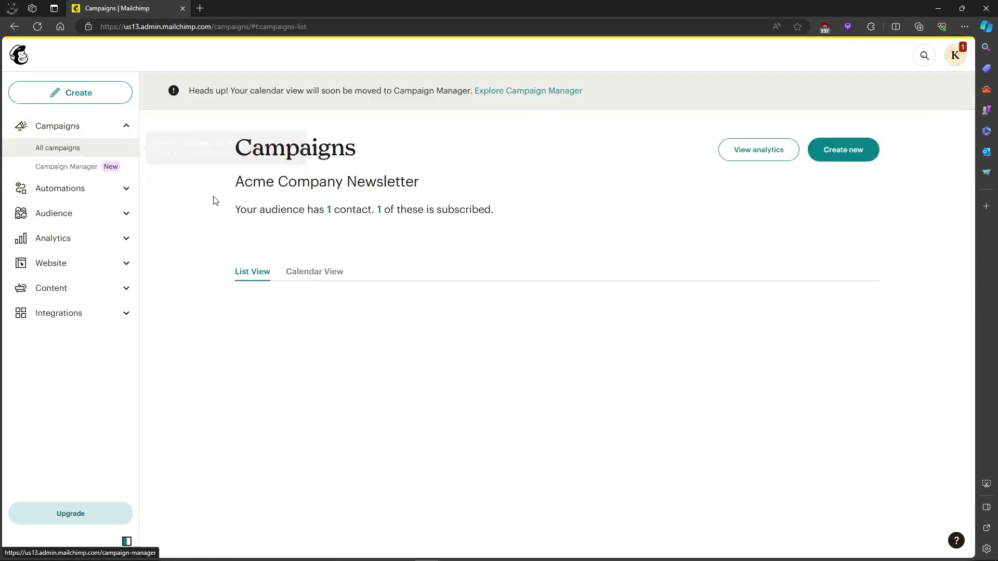
scroll(397, 250, "down", 1)
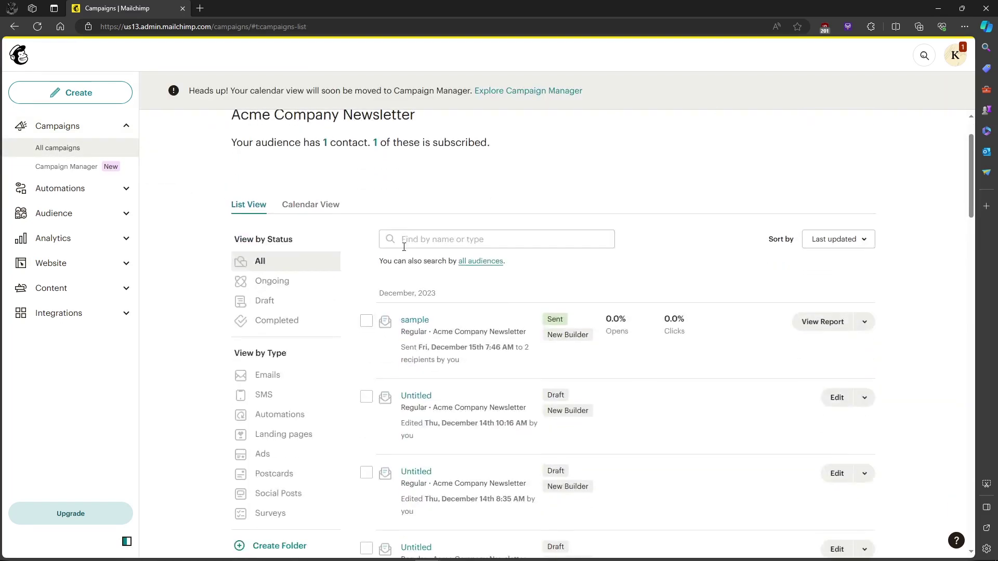
left_click(290, 323)
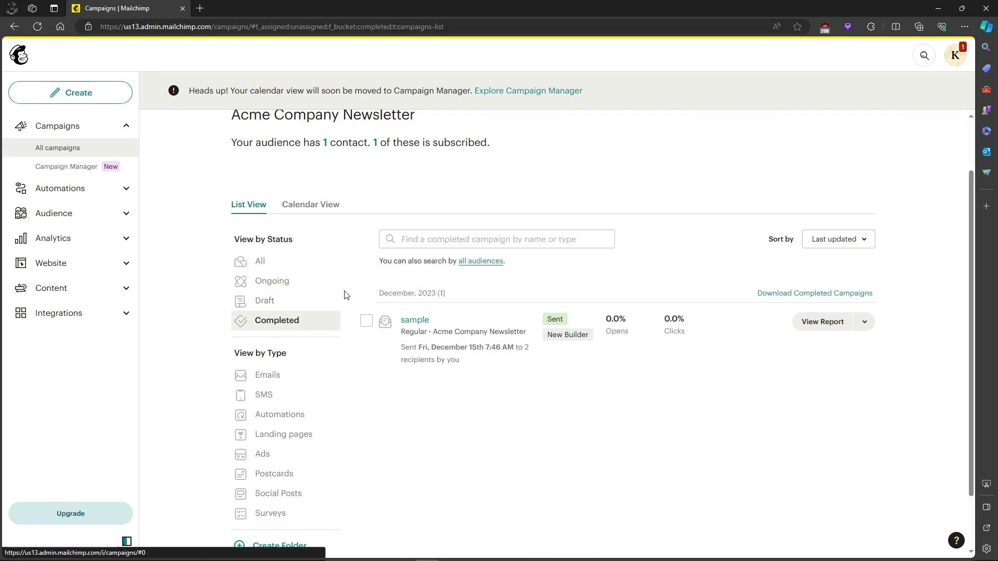
scroll(378, 287, "down", 1)
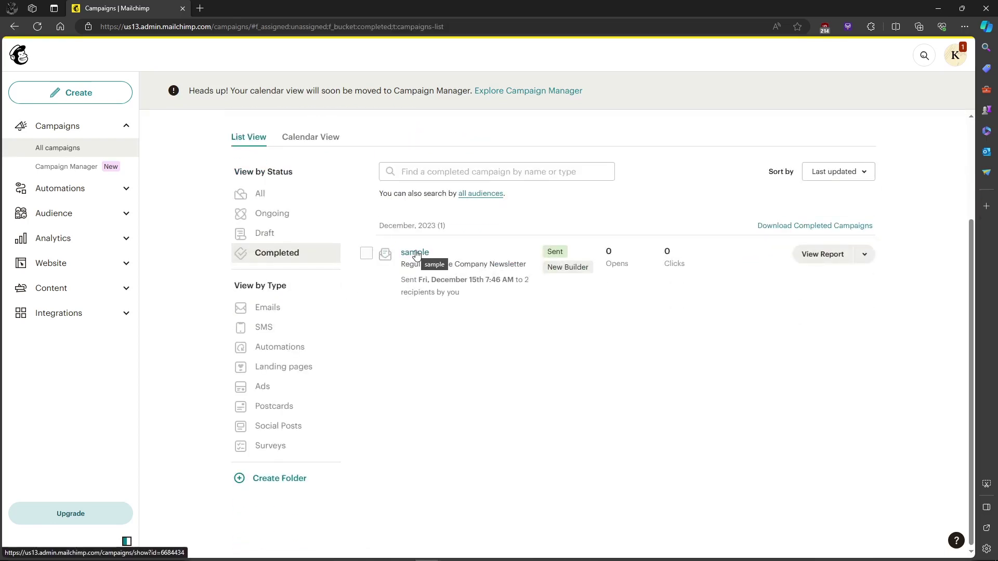
Open the sent 'sample' campaign to view its email preview.
left_click(422, 254)
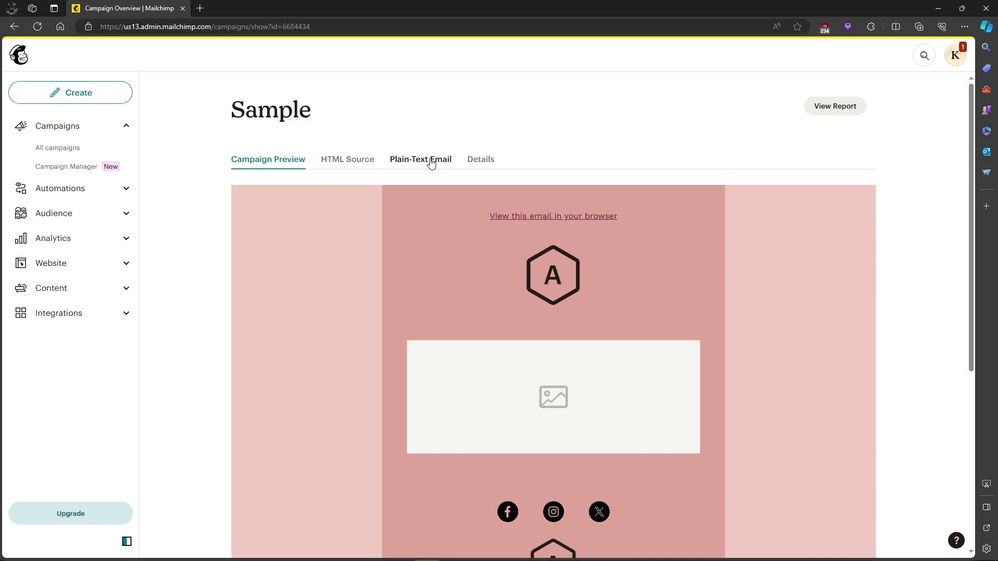
Show the 'sample' campaign's Details, with its campaign URL, Dec 15 delivery and recipients.
left_click(481, 160)
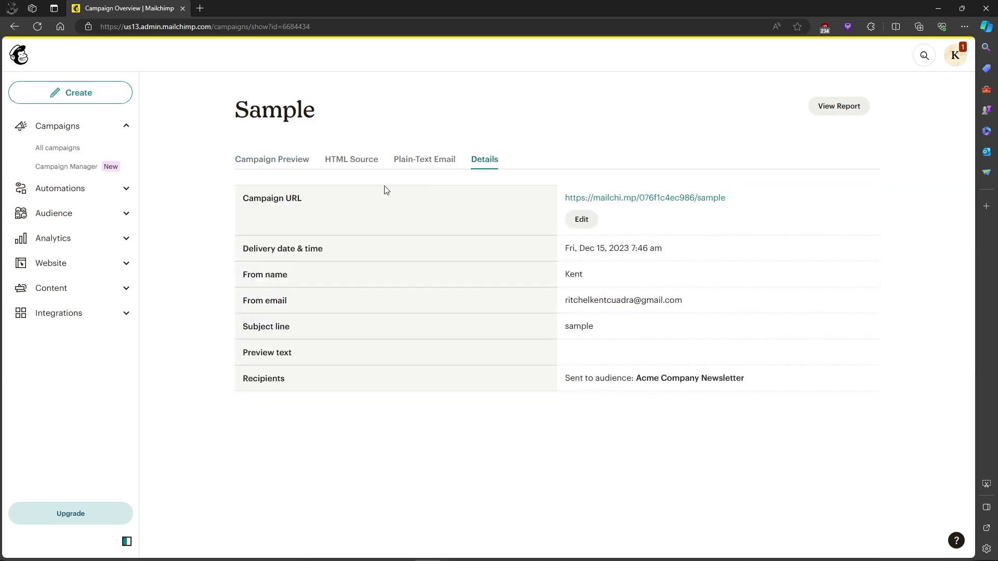